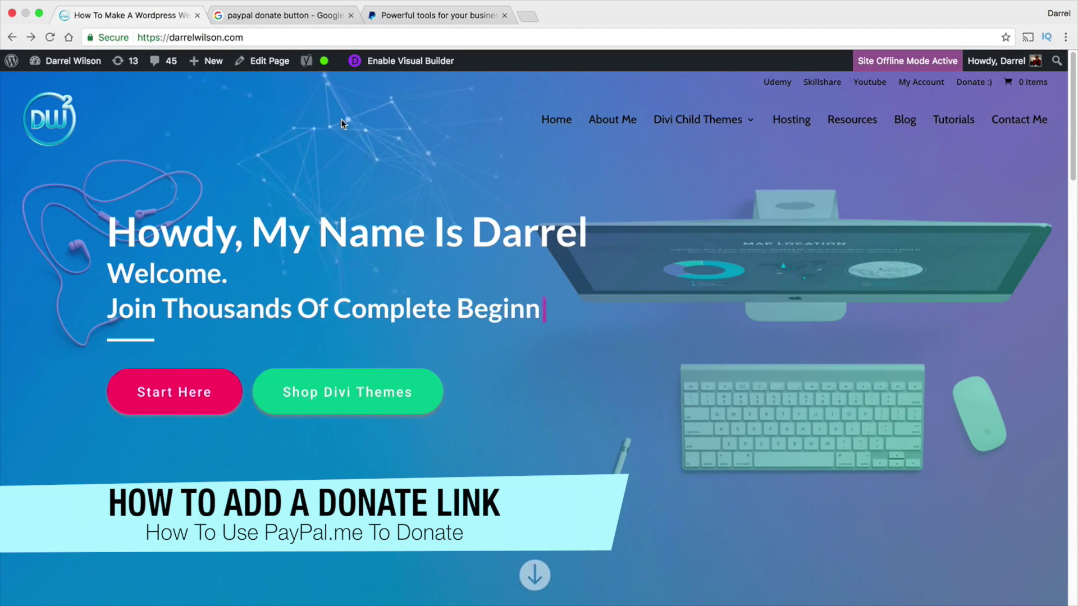
- Reach the site's PayPal.Me donation page and expand the business details
left_click(974, 84)
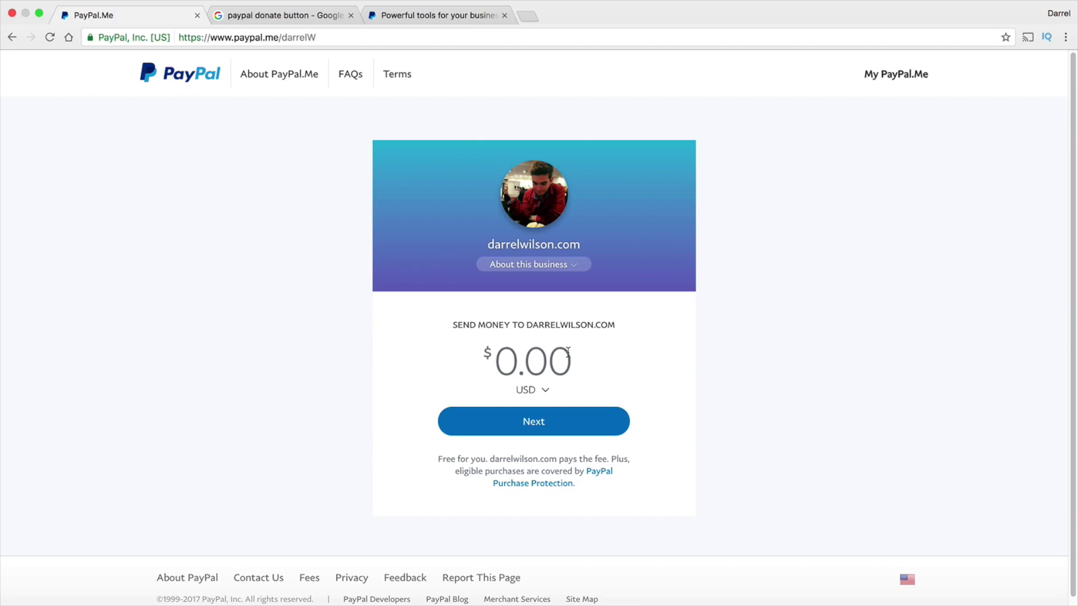
type("100.00")
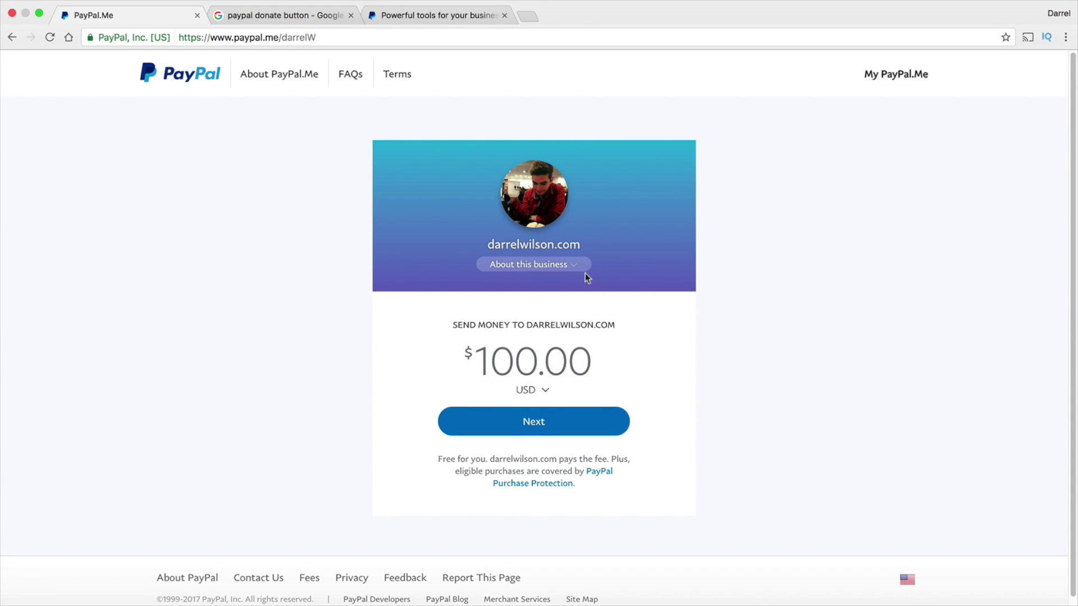
left_click(571, 266)
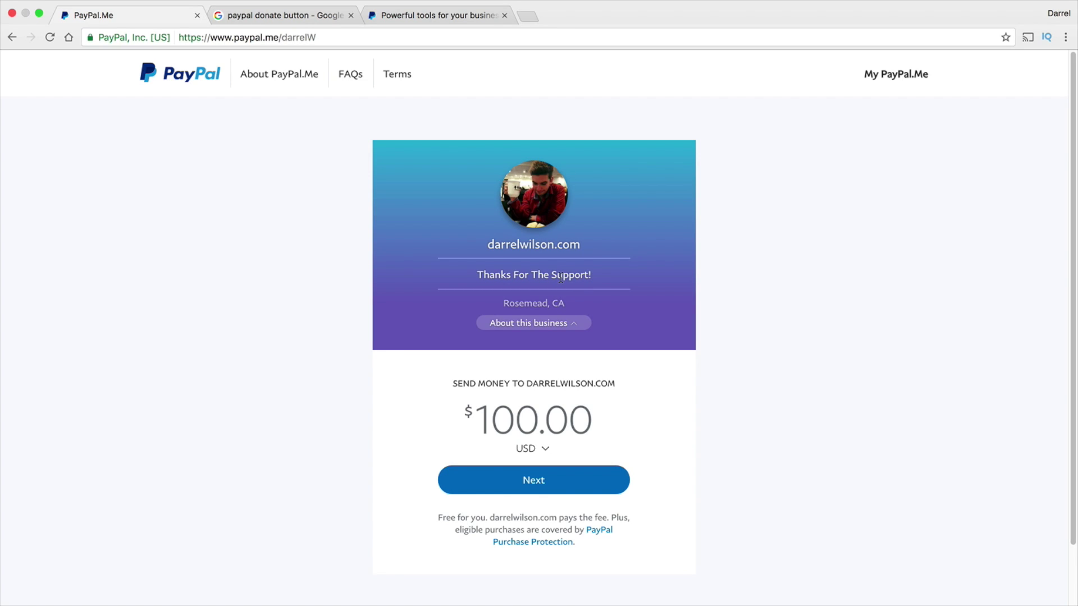
left_click(526, 19)
right_click(517, 37)
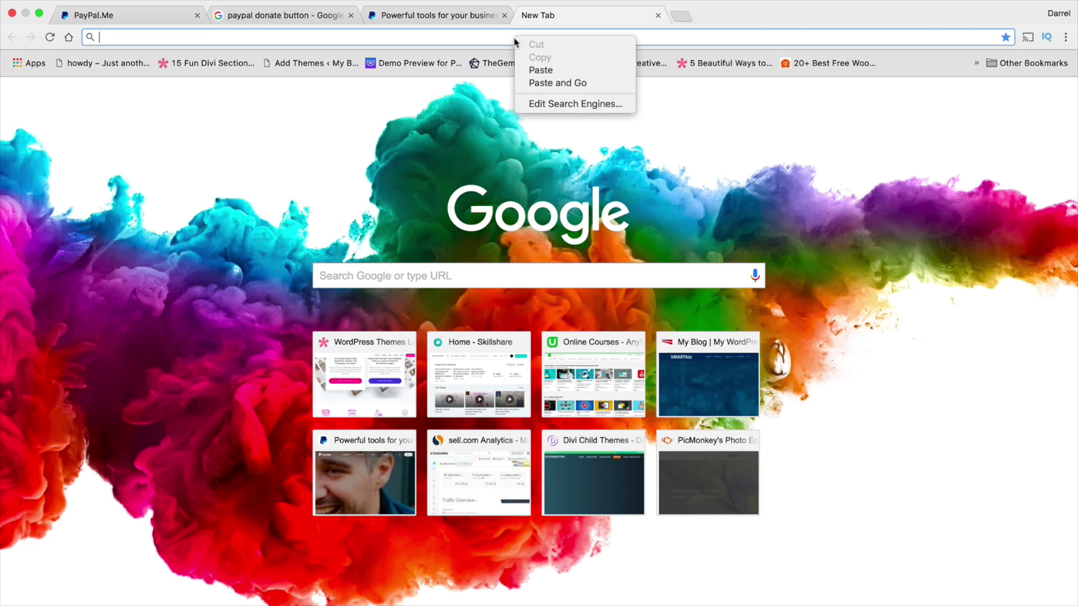
left_click(532, 70)
key("Down")
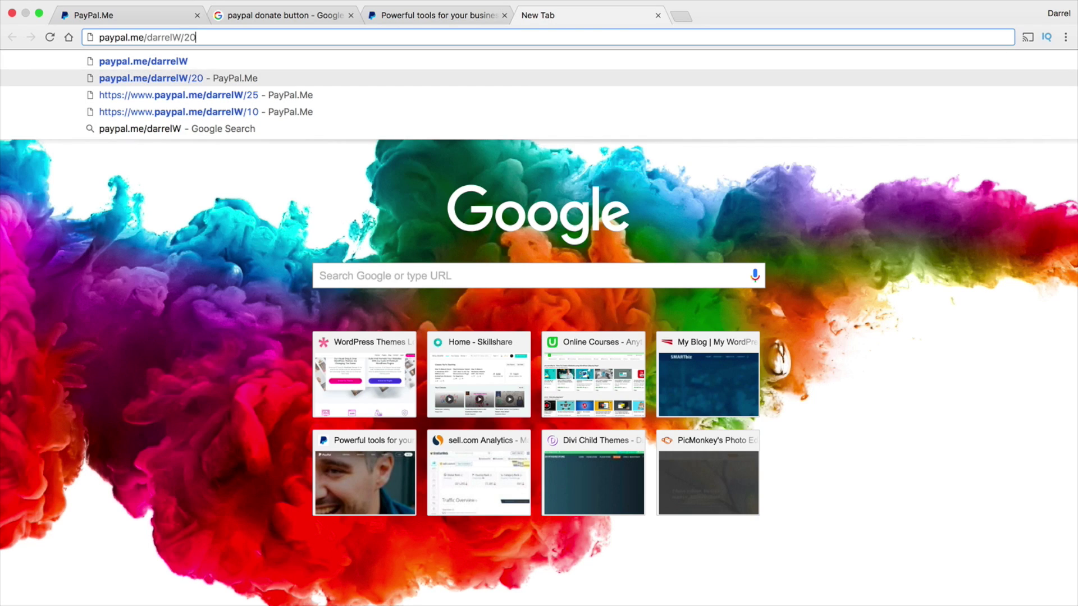
key("Return")
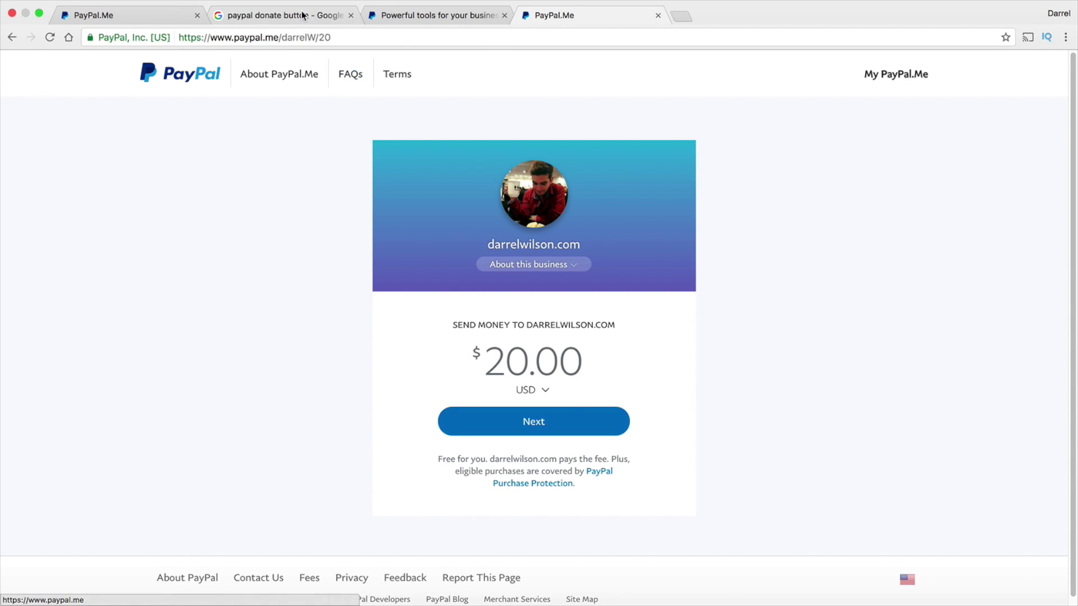
- Browse the PayPal donate button image results, then return to the $100.00 PayPal.Me page
left_click(282, 15)
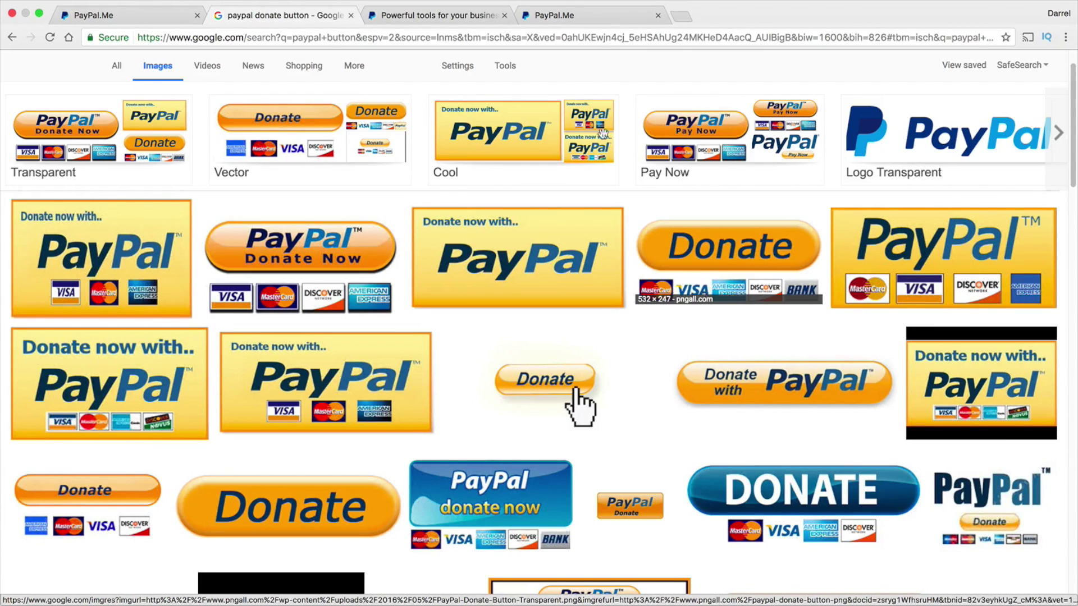
left_click(139, 18)
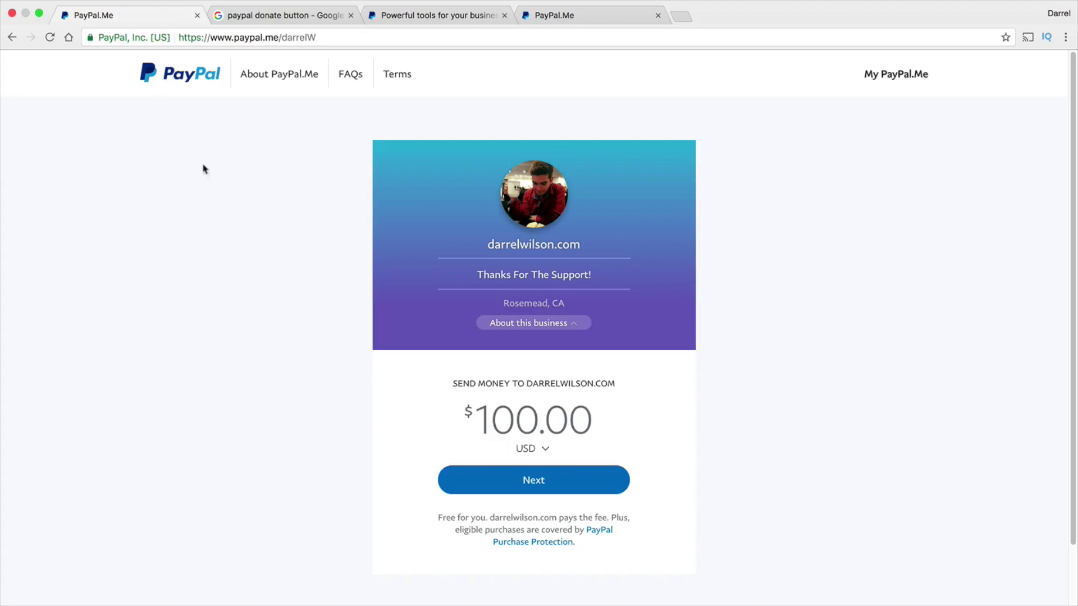
- Log in to the PayPal business account and bring back the donate button image results
left_click(12, 37)
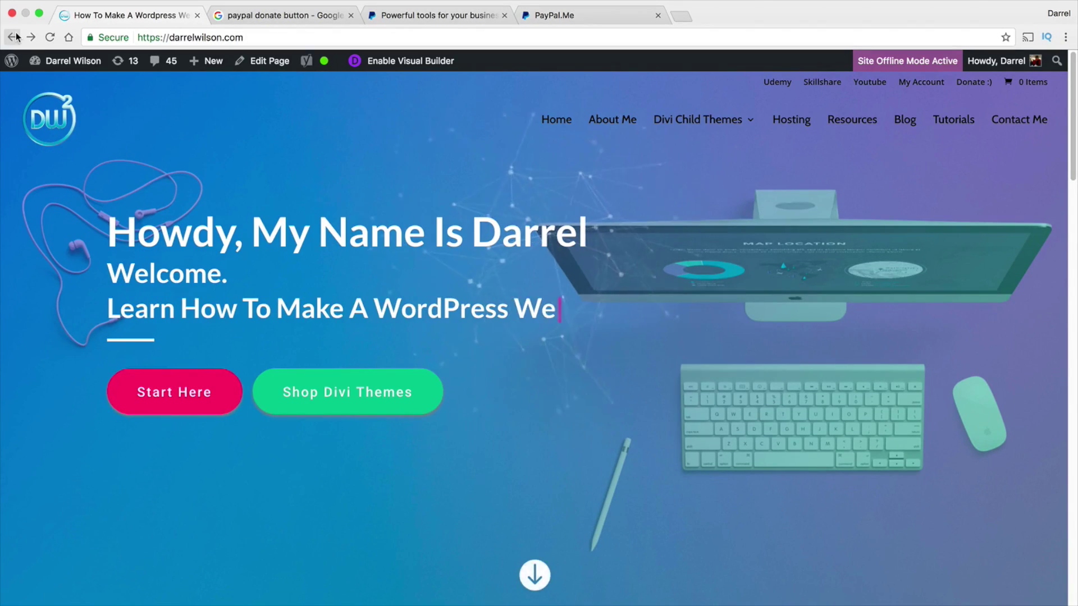
left_click(467, 31)
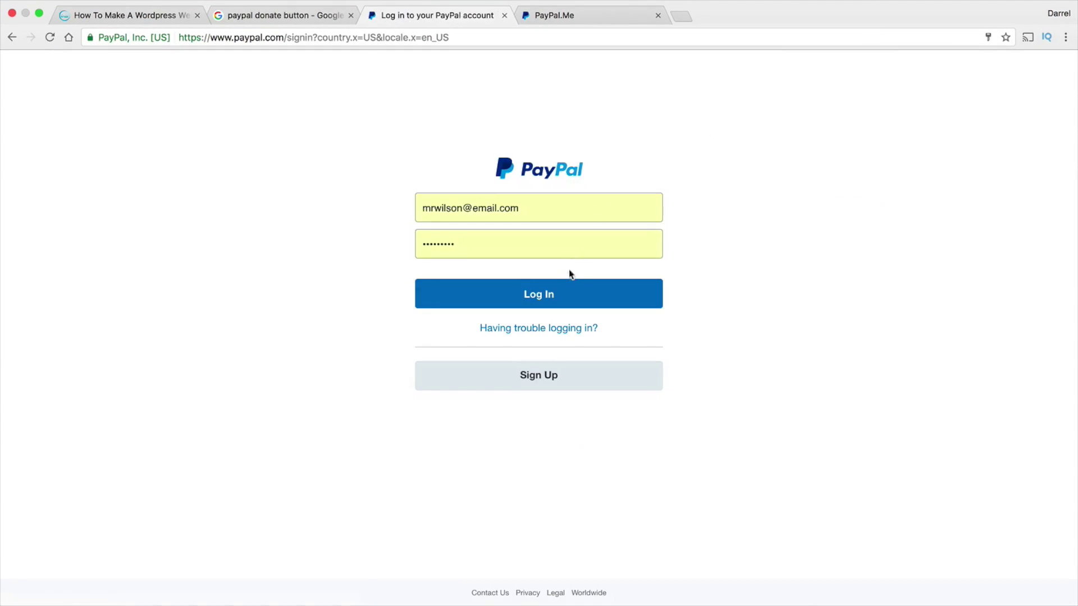
left_click(568, 293)
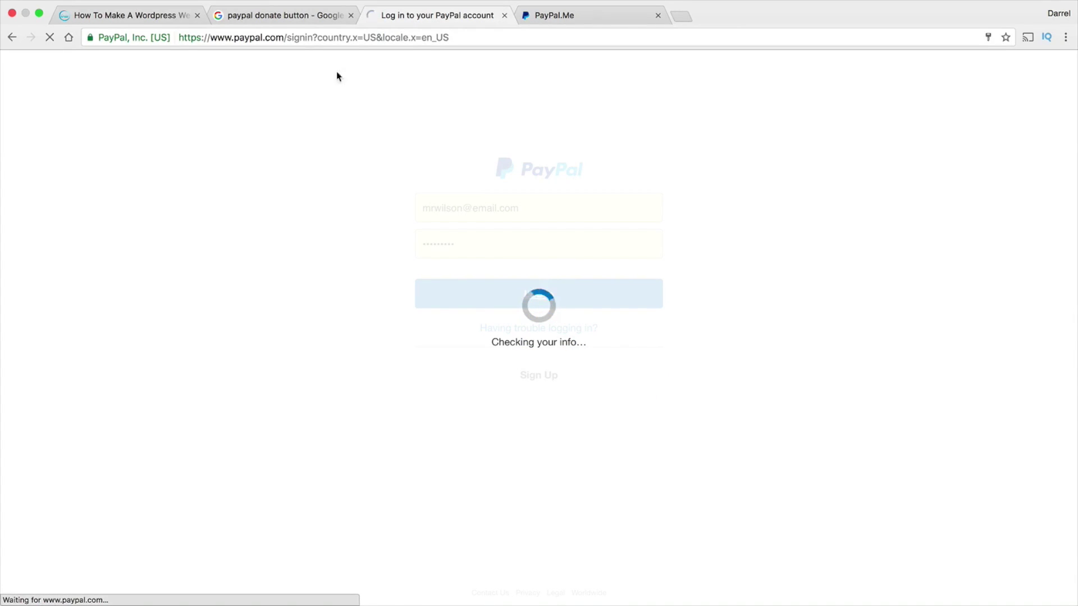
left_click(286, 16)
scroll(761, 245, "down", 1)
scroll(761, 245, "down", 2)
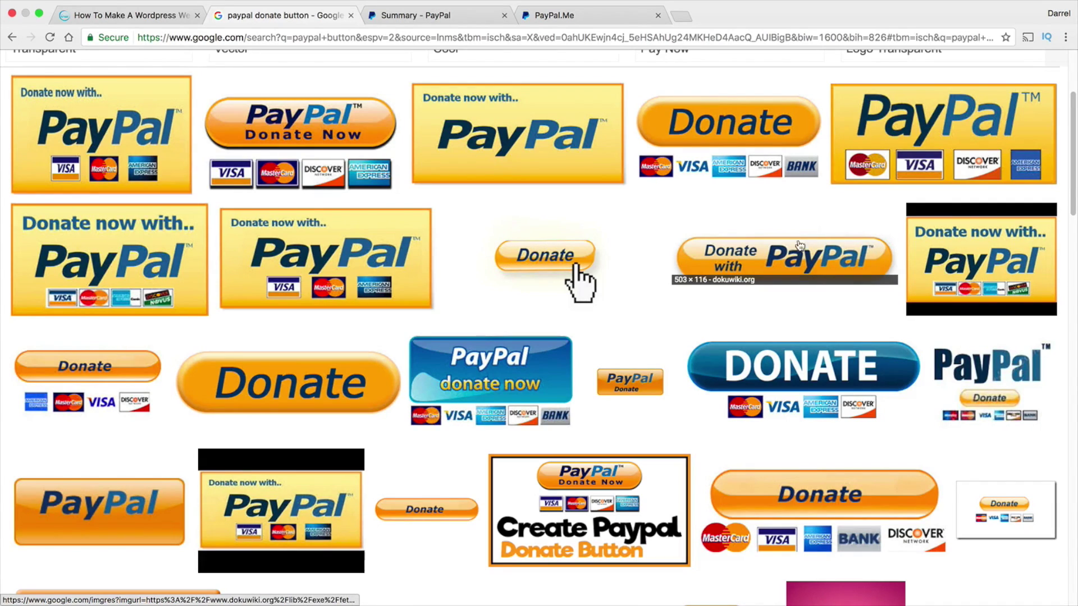
scroll(717, 268, "up", 1)
scroll(721, 236, "up", 3)
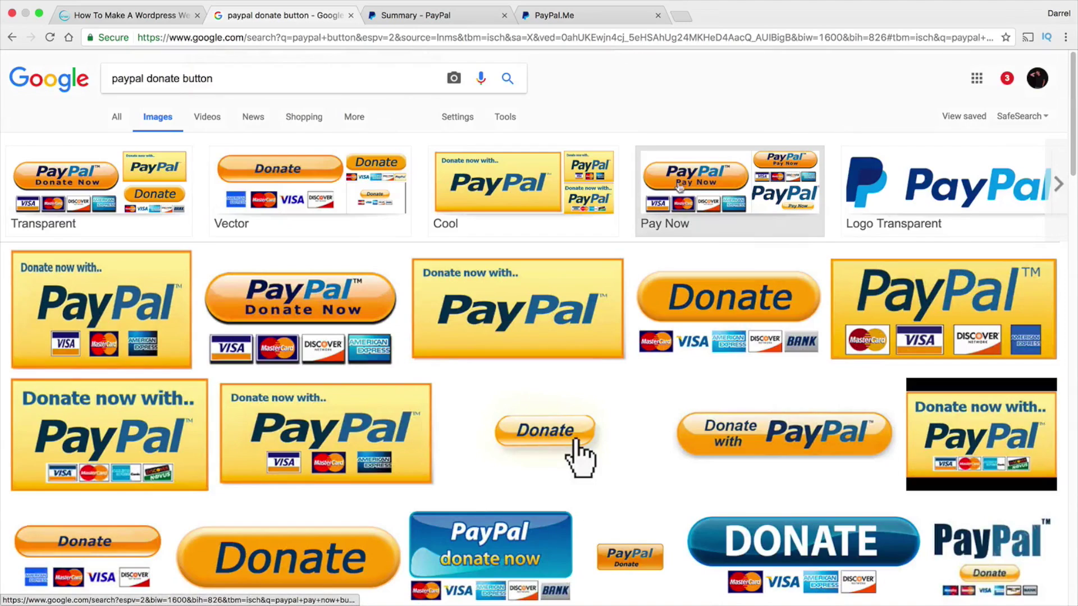
- From the account summary's Request Money tools, reach the PayPal.Me share page
left_click(467, 19)
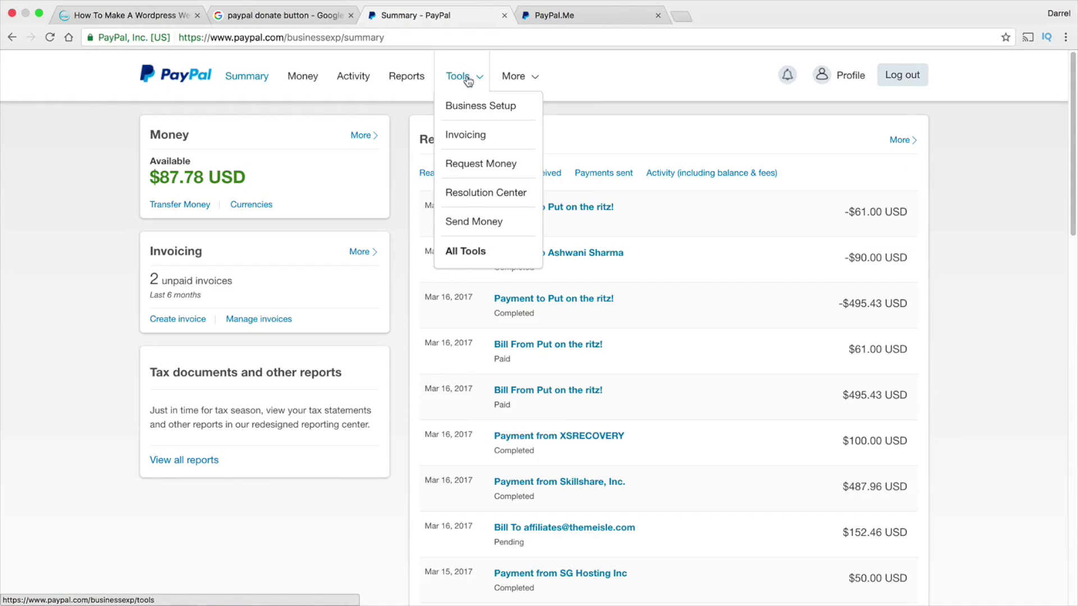
left_click(477, 170)
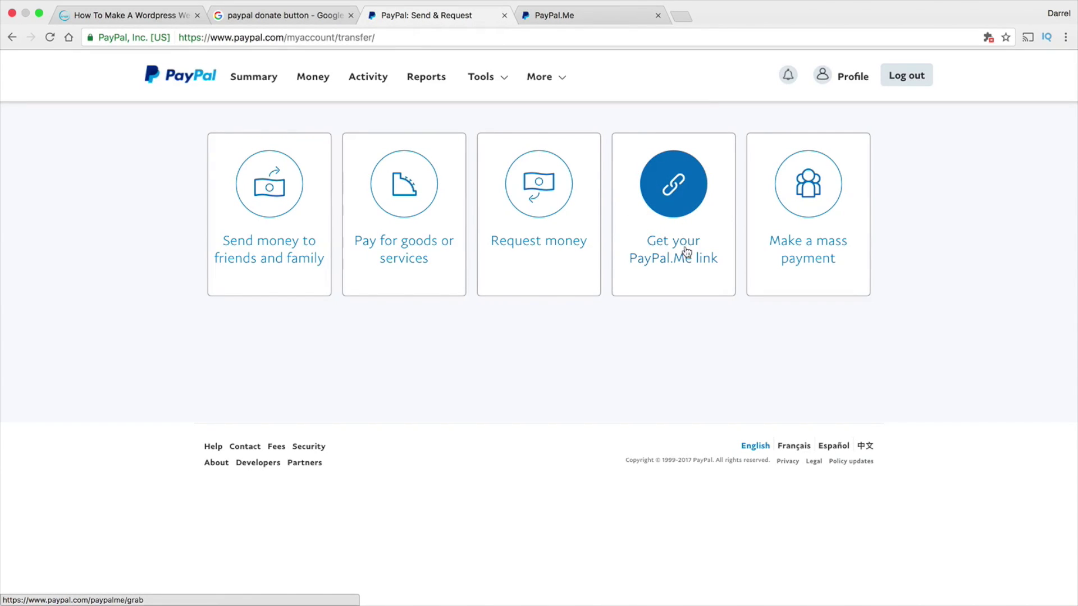
left_click(686, 194)
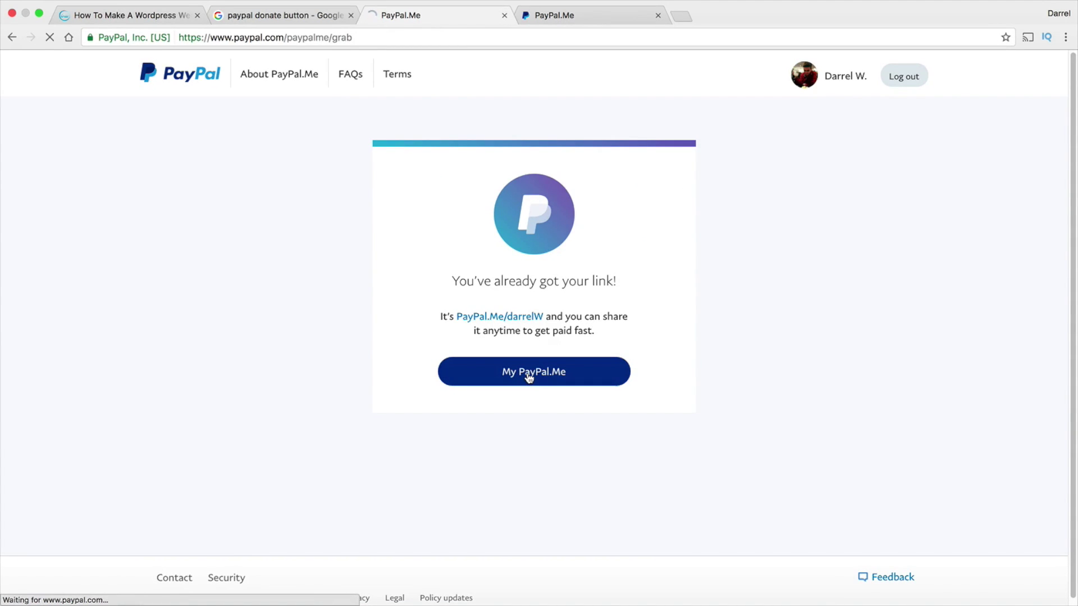
left_click(527, 338)
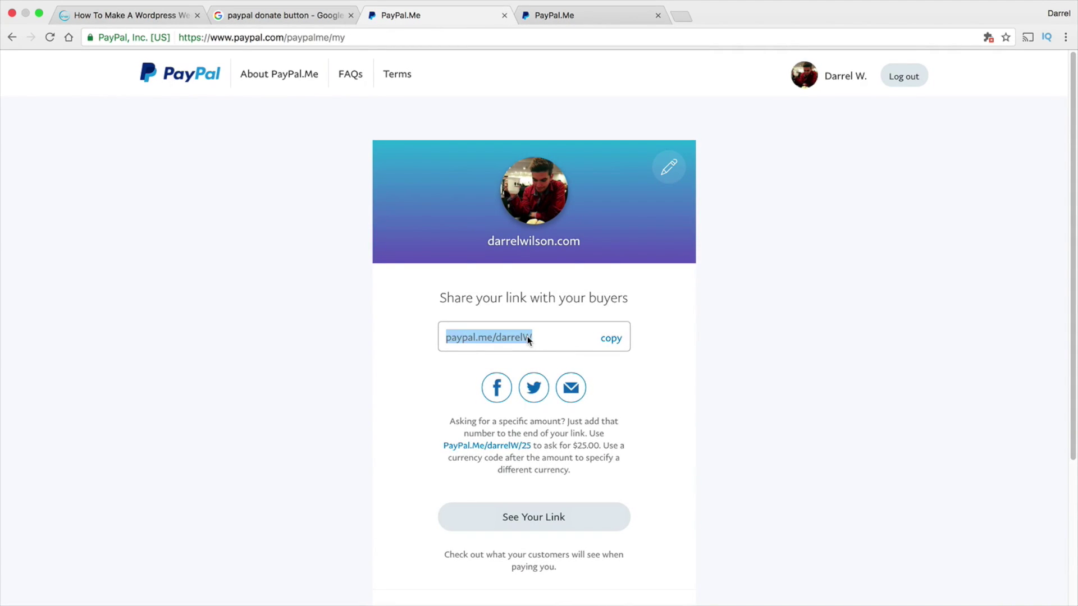
right_click(528, 337)
left_click(545, 362)
scroll(538, 404, "down", 1)
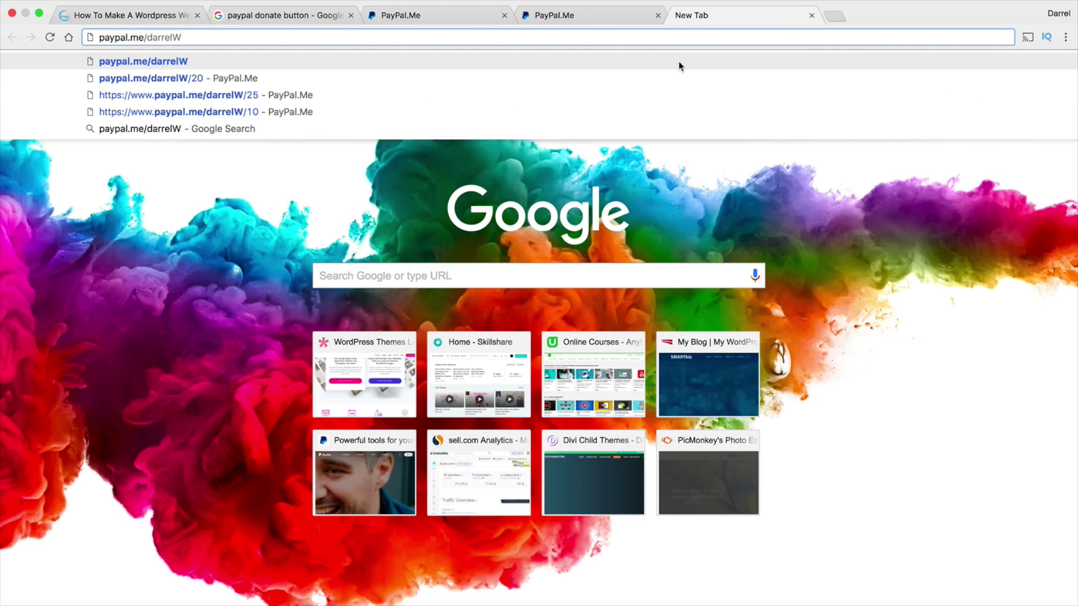
type("/")
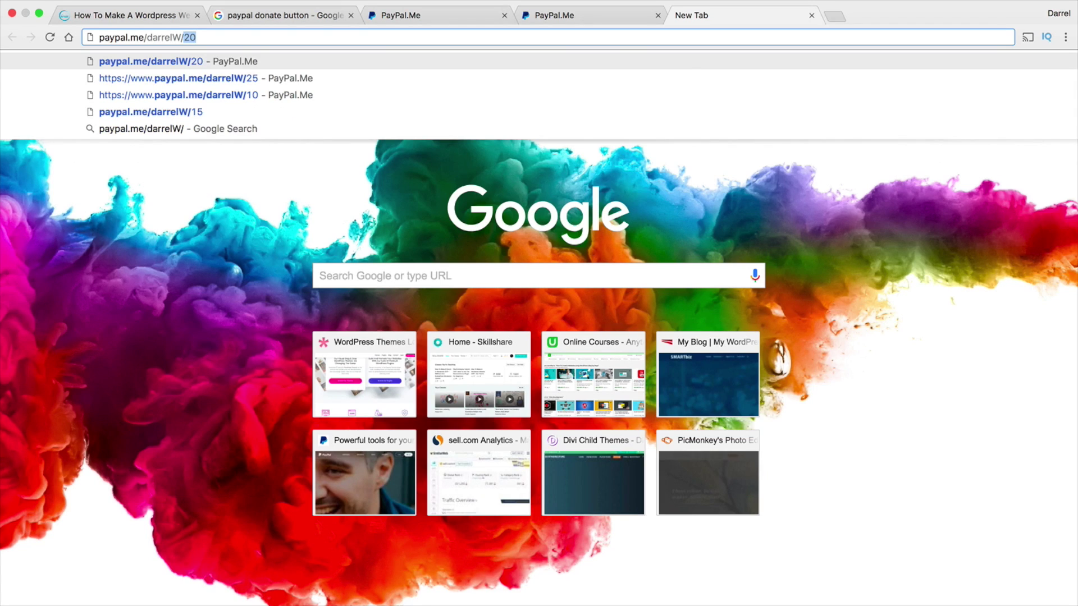
type("200")
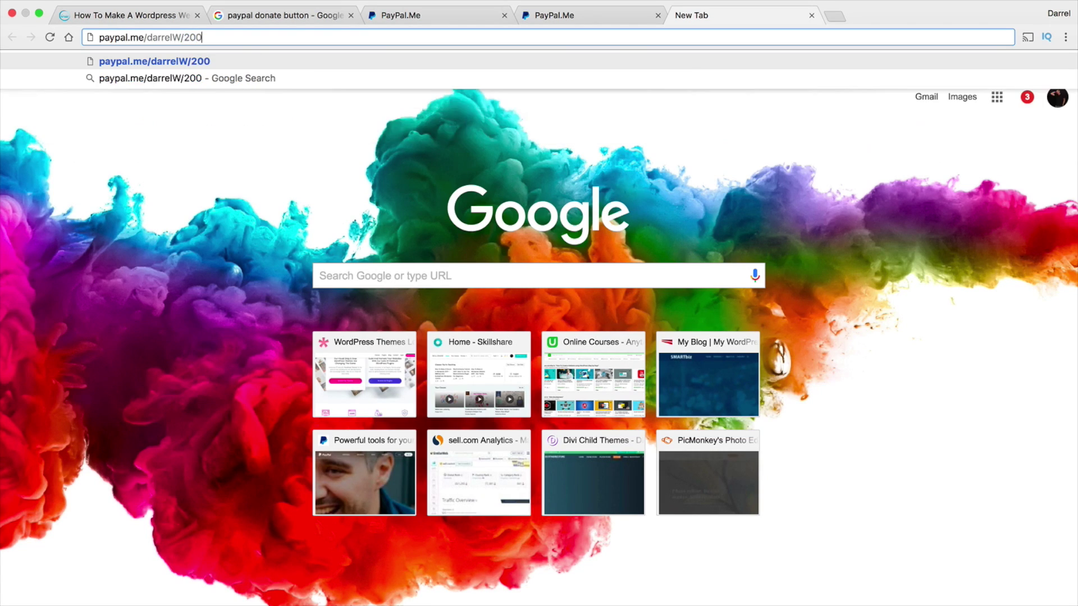
- Load the $200 payment page, then return to the PayPal.Me share-link page
key("Return")
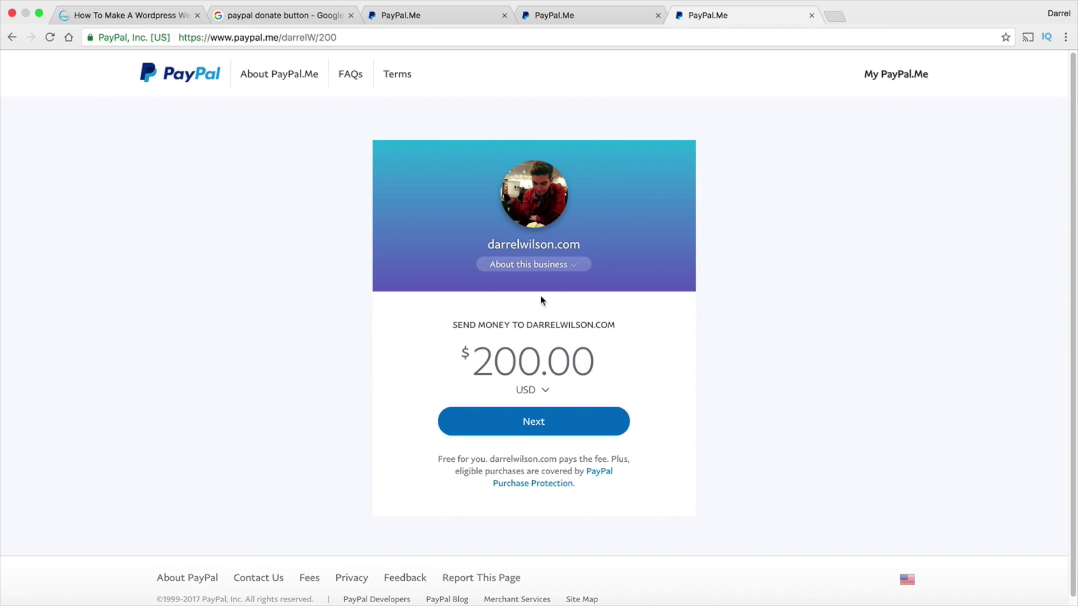
left_click(576, 14)
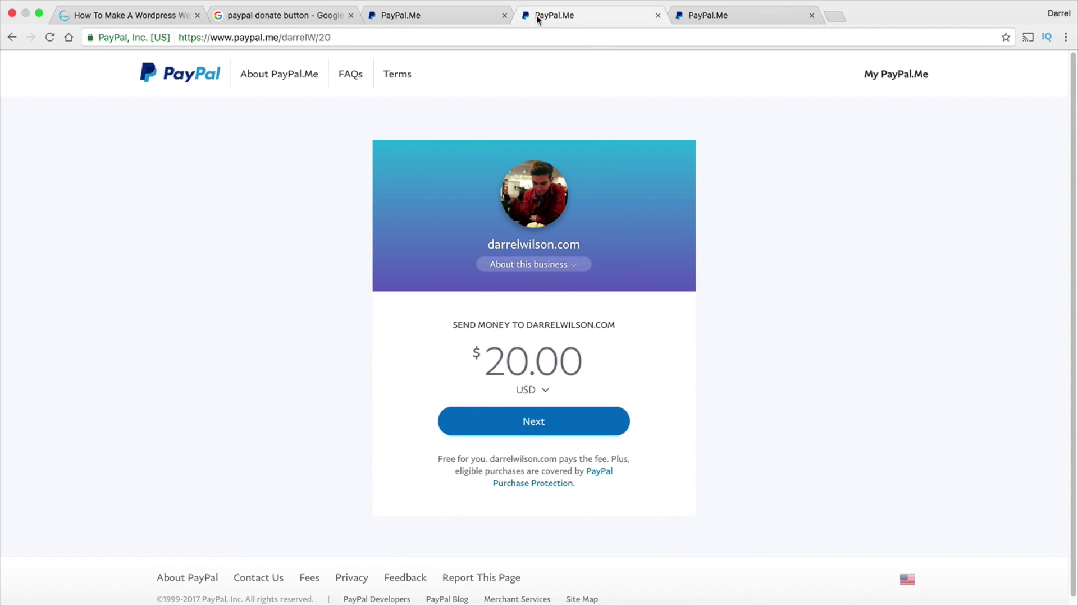
left_click(454, 16)
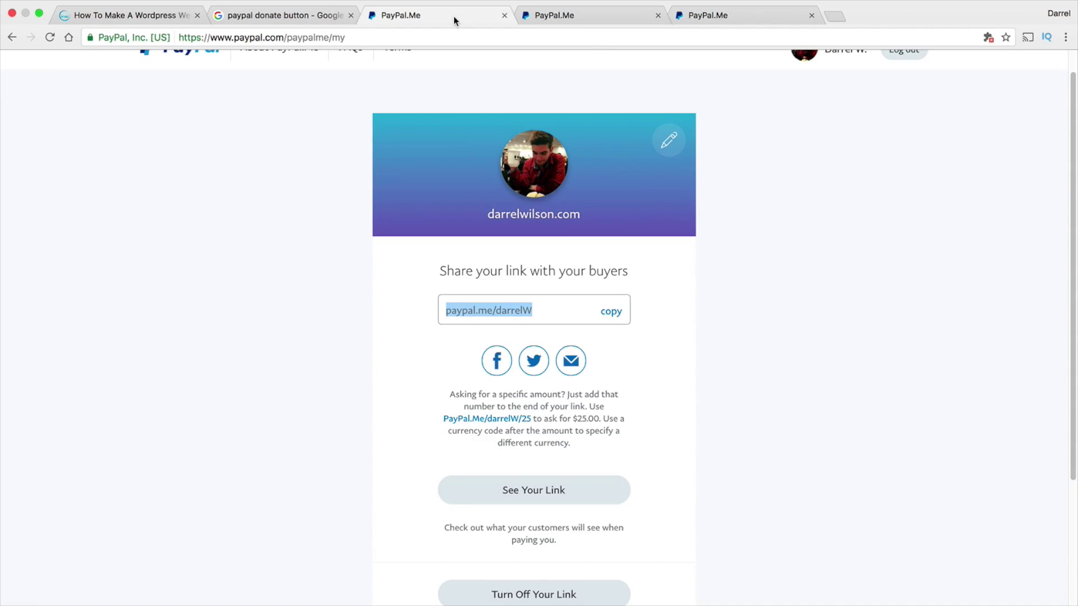
- Edit the PayPal.Me profile, selecting the About text and switching the theme to grey
left_click(671, 140)
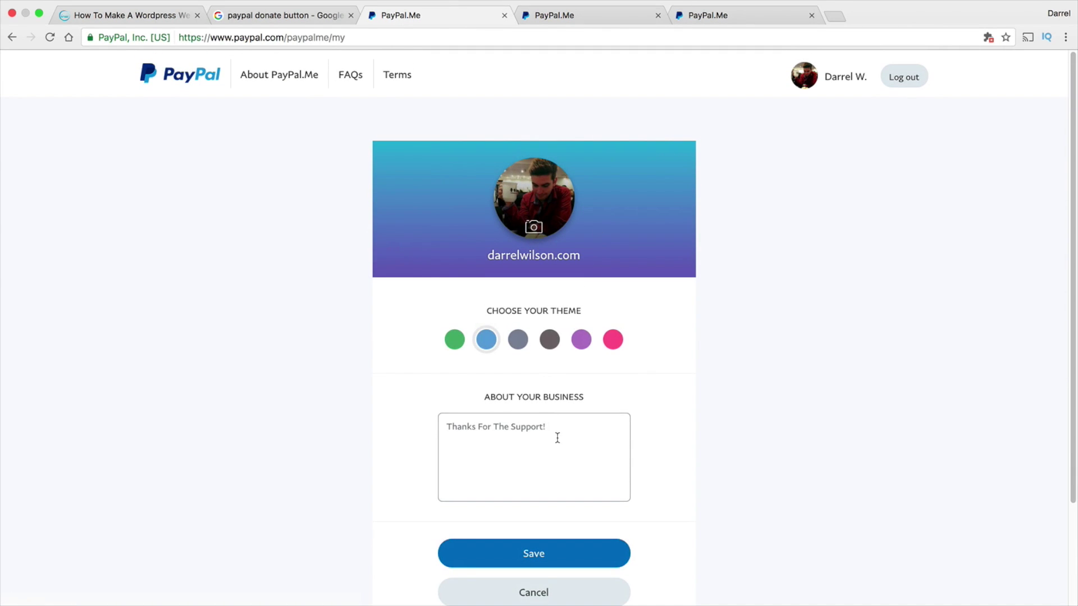
left_click_drag(557, 437, 435, 426)
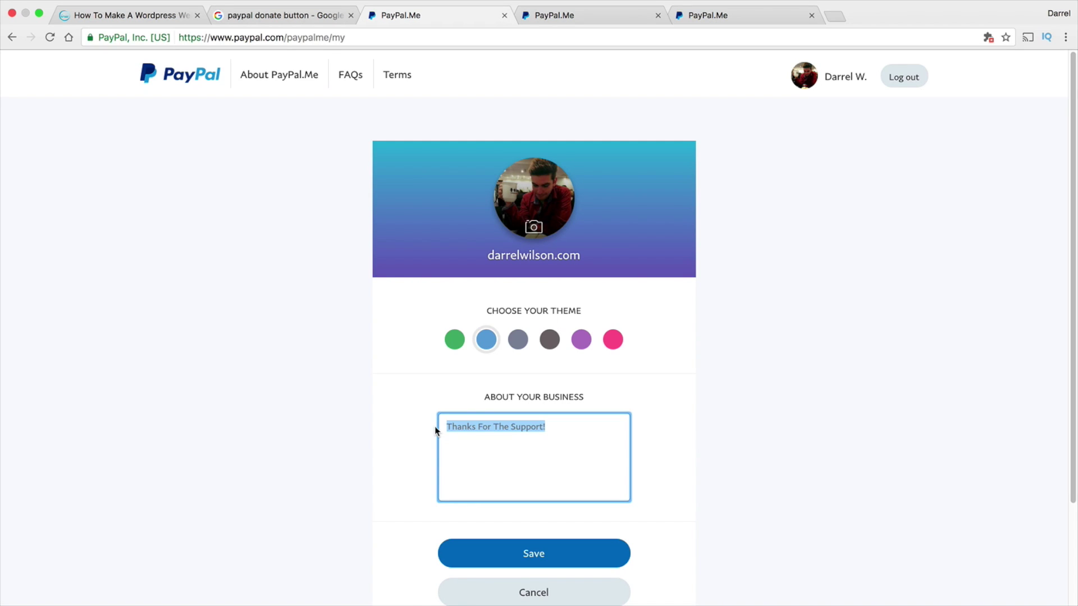
left_click(548, 342)
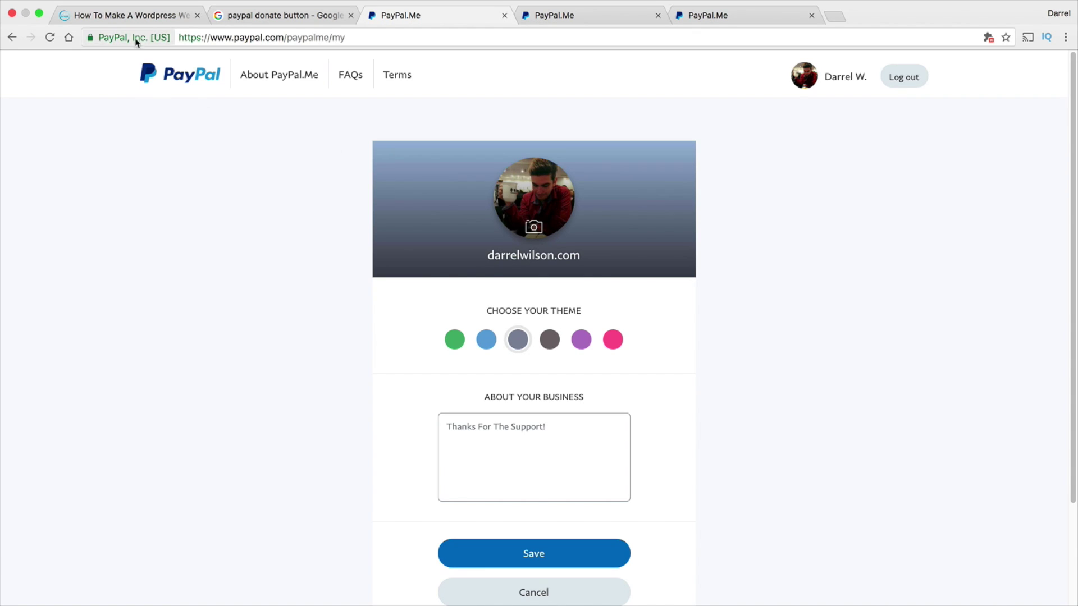
- In WordPress Appearance > Menus, expand the Custom Links fields
left_click(135, 17)
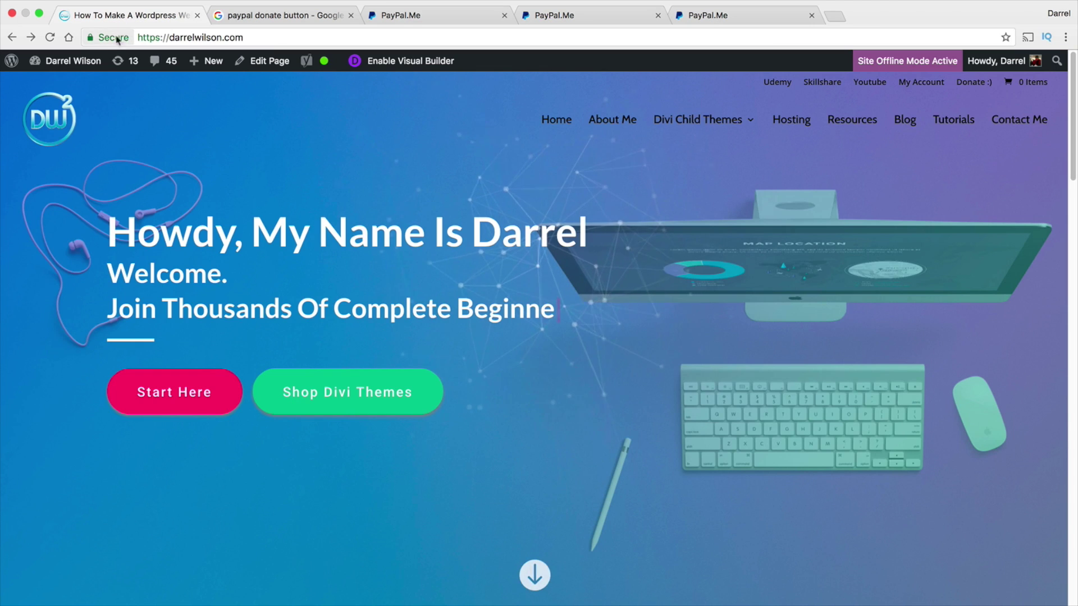
mouse_move(73, 61)
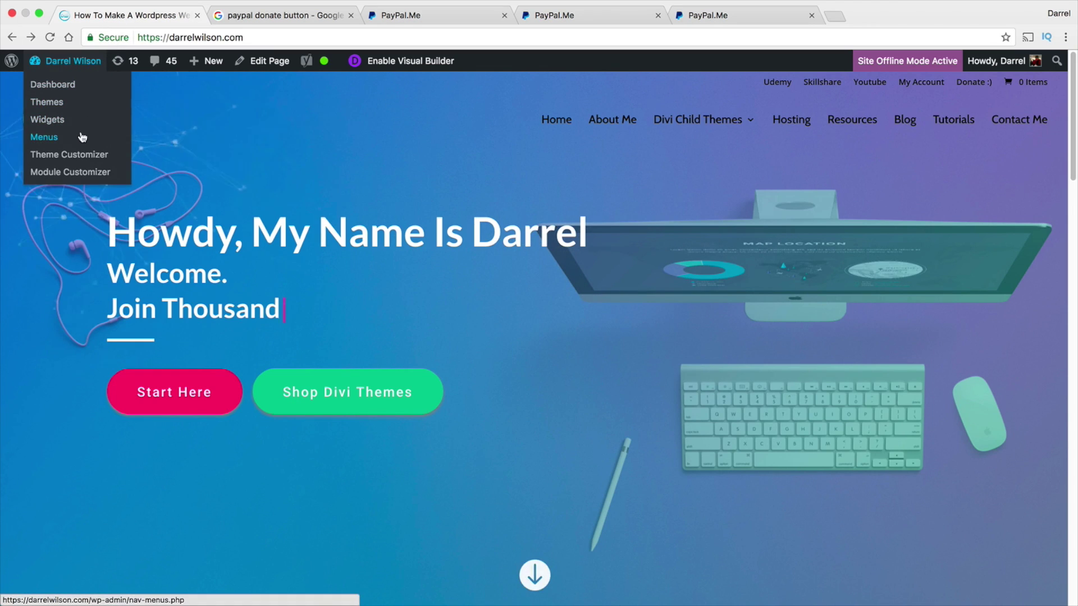
left_click(70, 141)
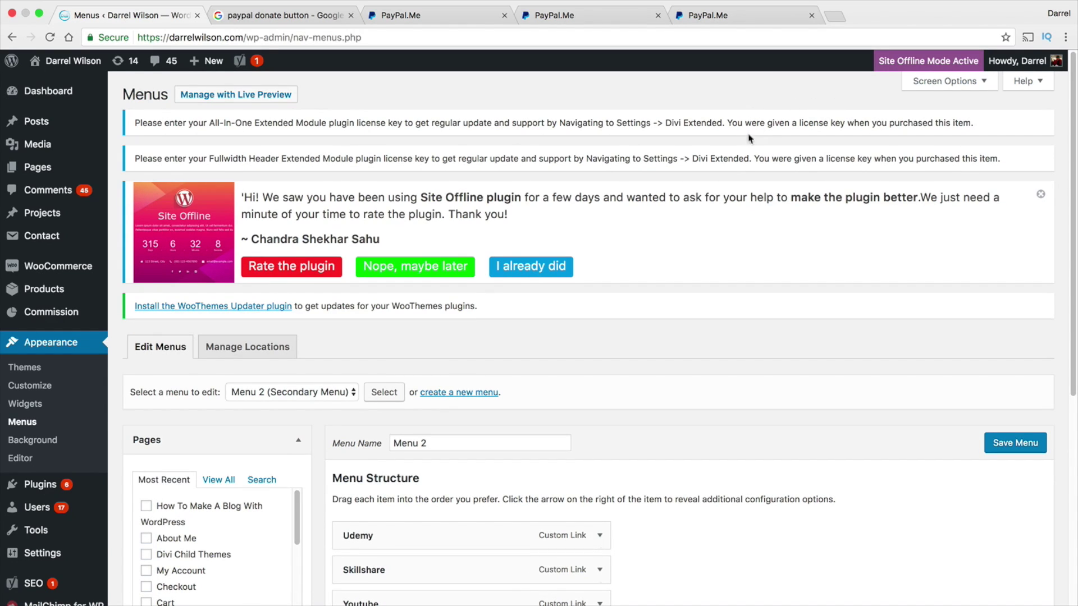
scroll(743, 174, "down", 3)
scroll(742, 179, "down", 5)
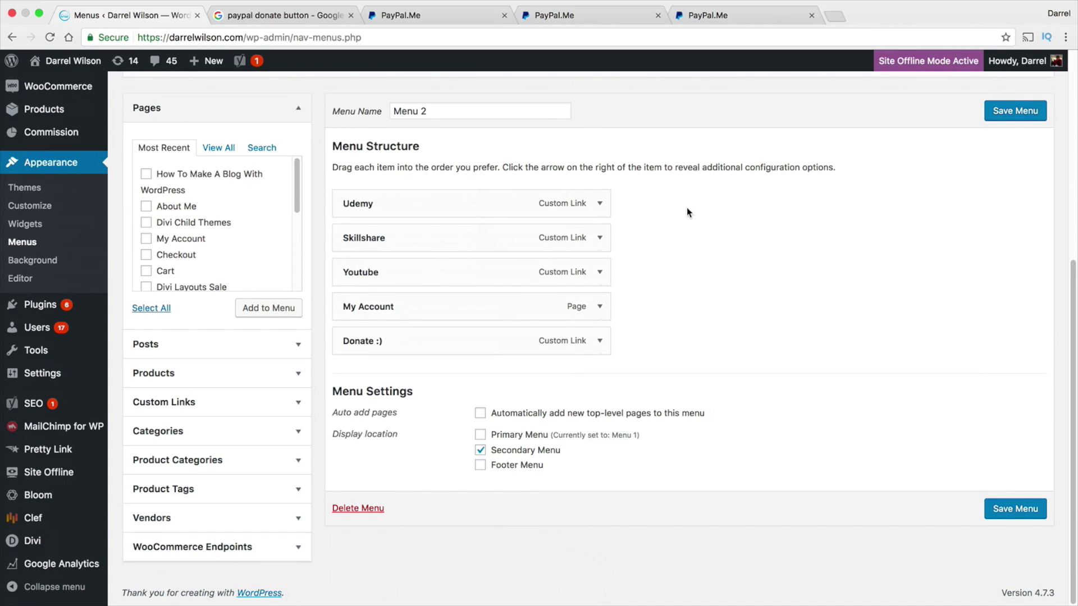
left_click(211, 405)
- Add a 'Donate!' link to paypal.me/darrelW to the secondary menu and save it
triple_click(233, 262)
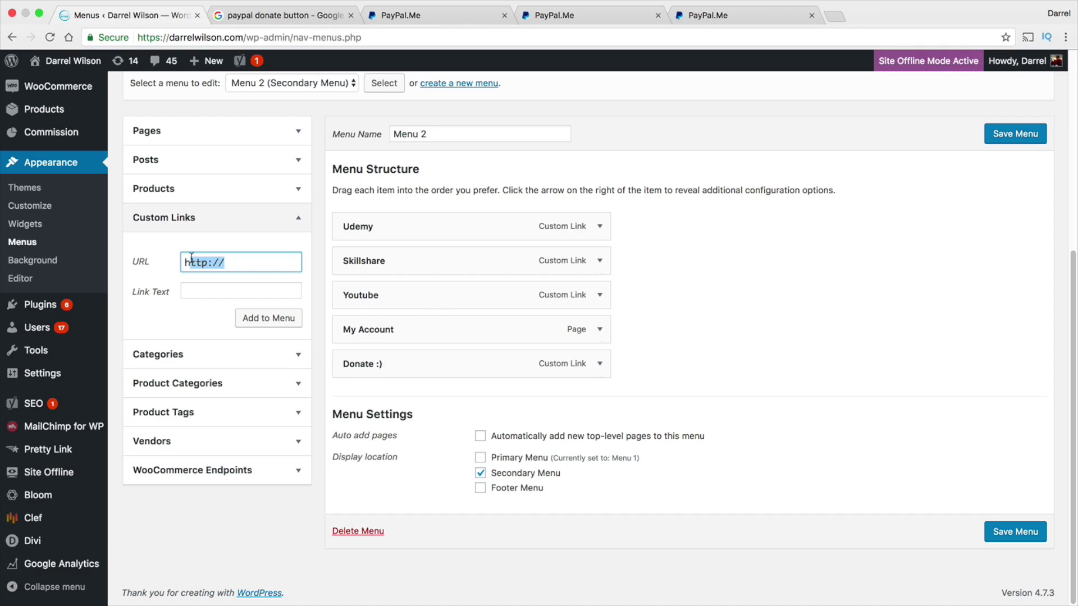
type("h")
right_click(199, 255)
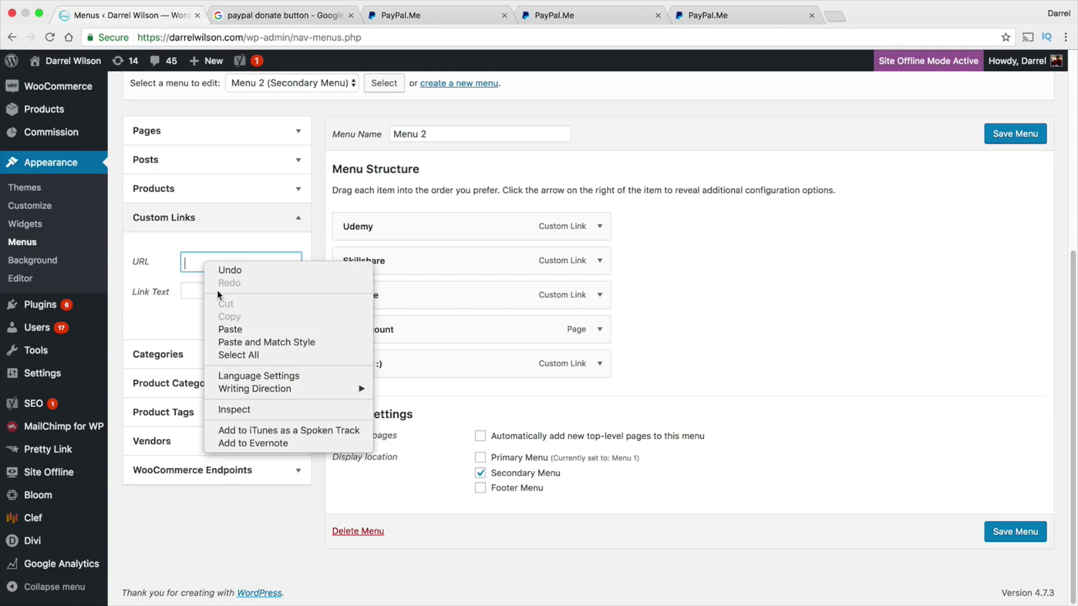
left_click(226, 326)
key("Tab")
type("Donate!")
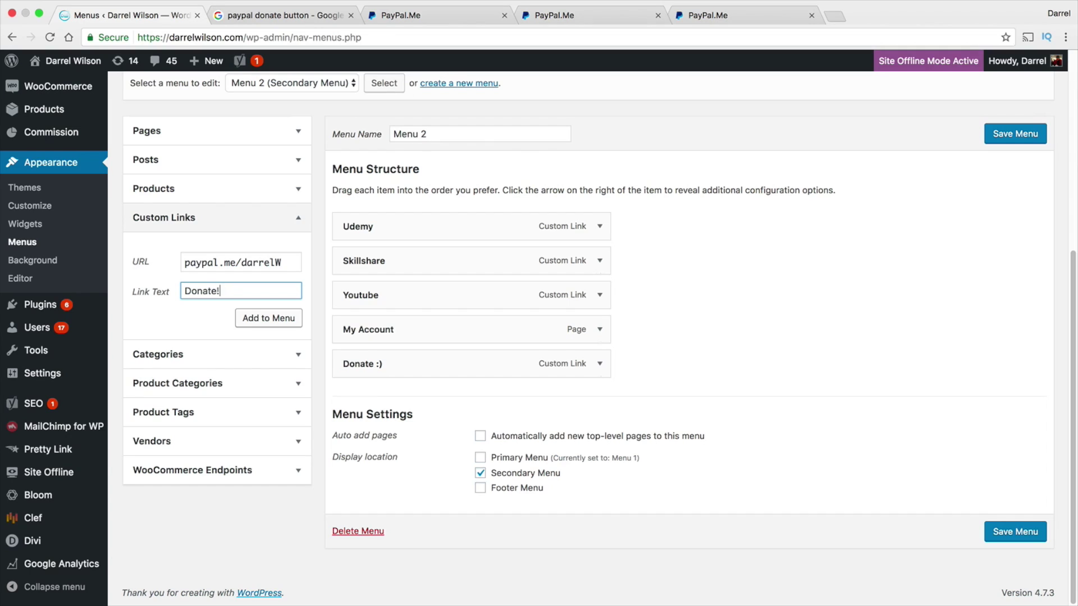
left_click(264, 327)
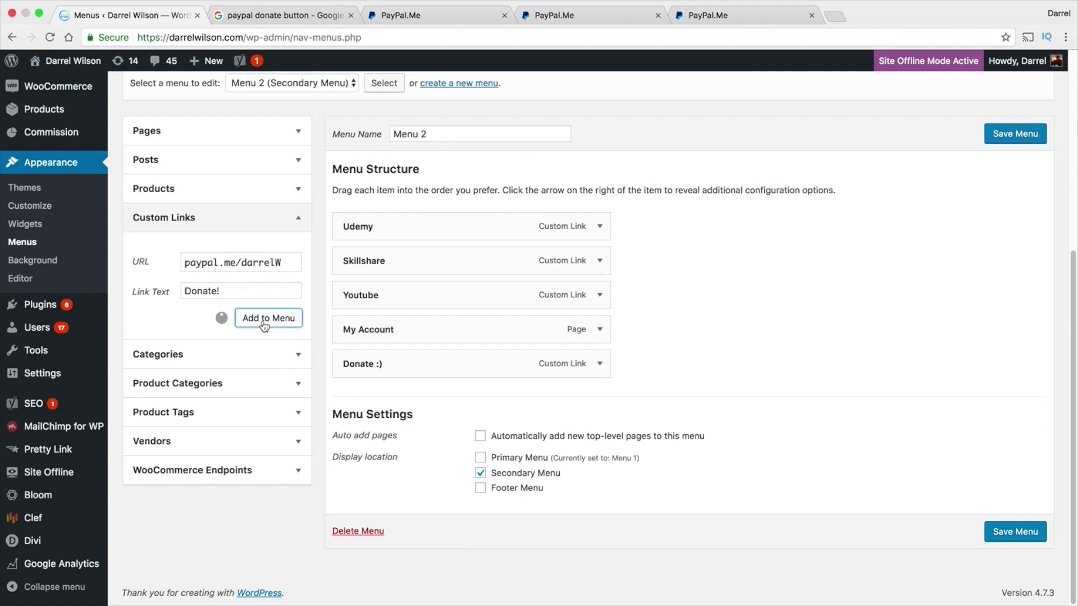
scroll(264, 325, "down", 1)
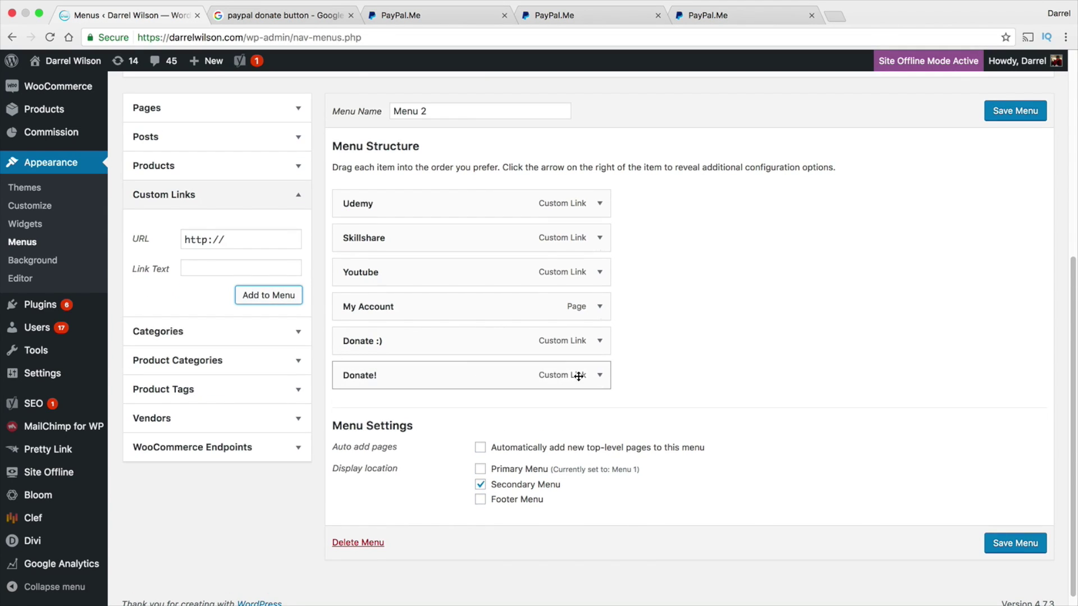
scroll(760, 337, "up", 2)
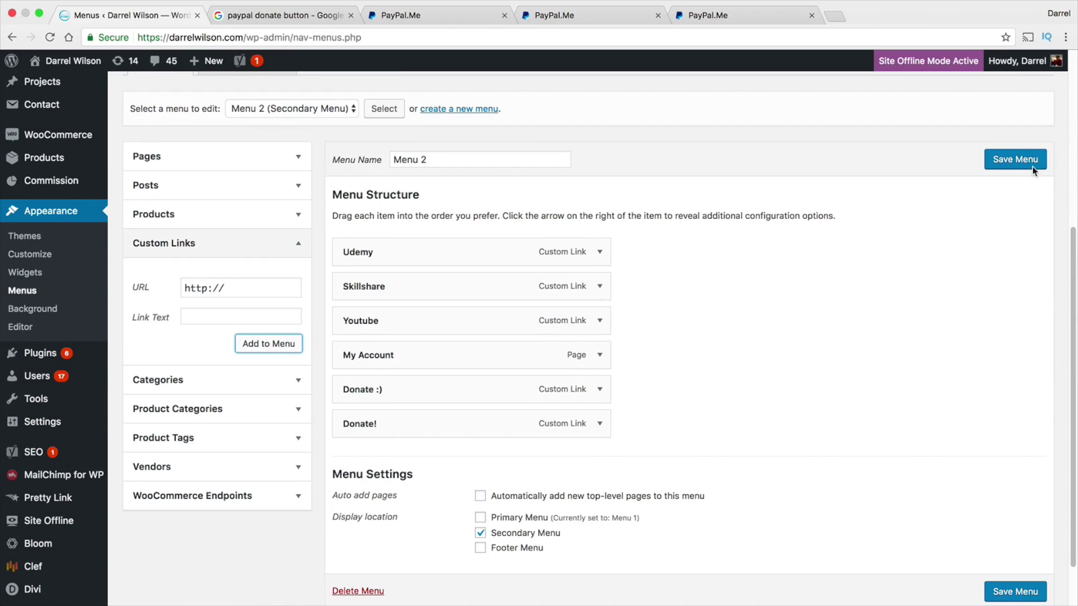
left_click(1036, 165)
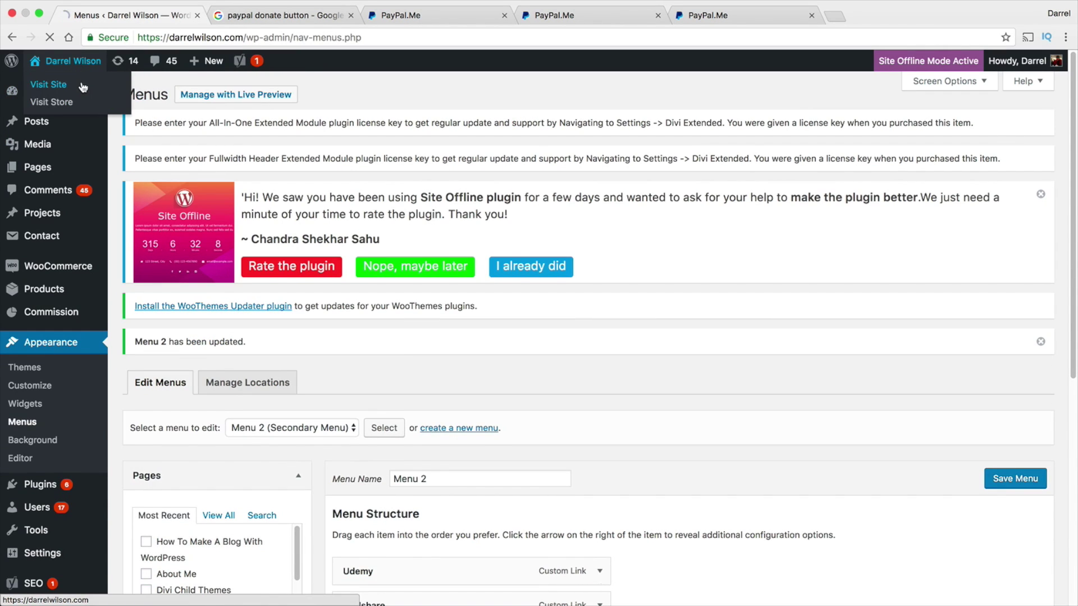
- Visit the live site and confirm the Donate! link opens the PayPal.Me page
left_click(82, 87)
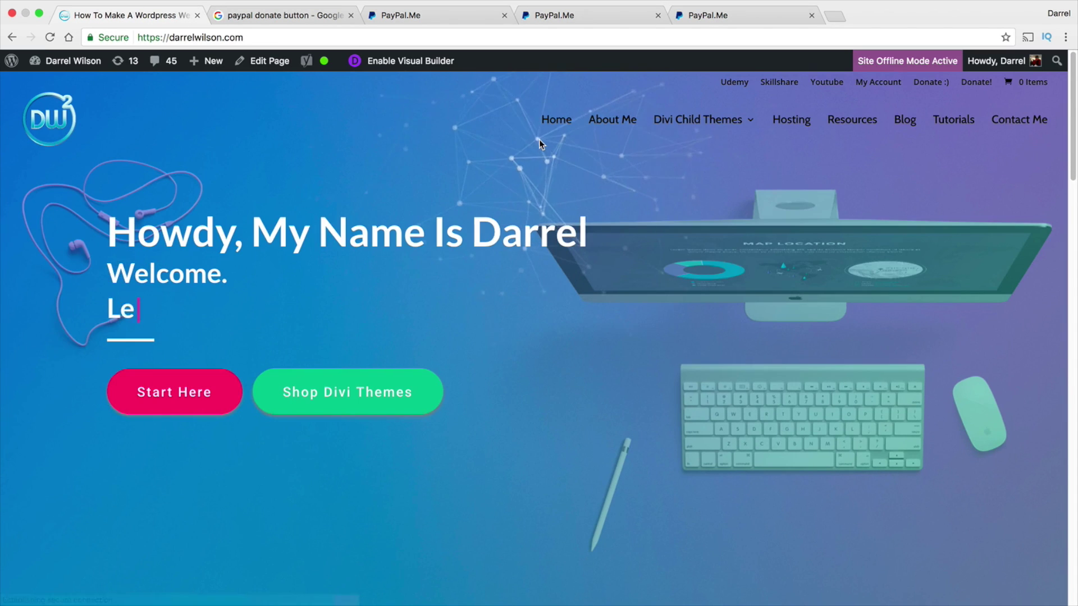
left_click(975, 84)
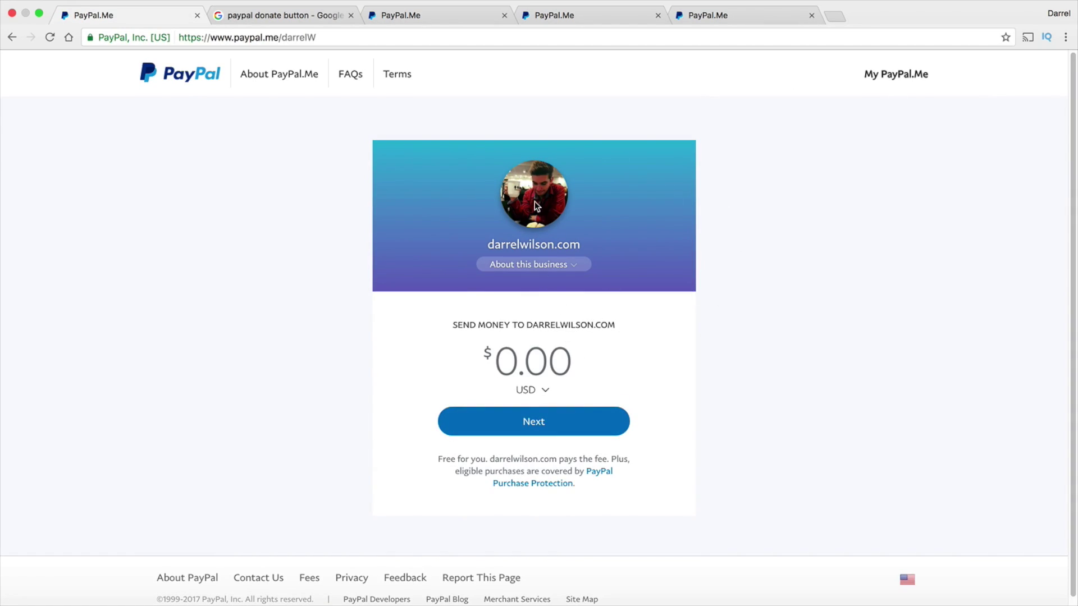
left_click(302, 13)
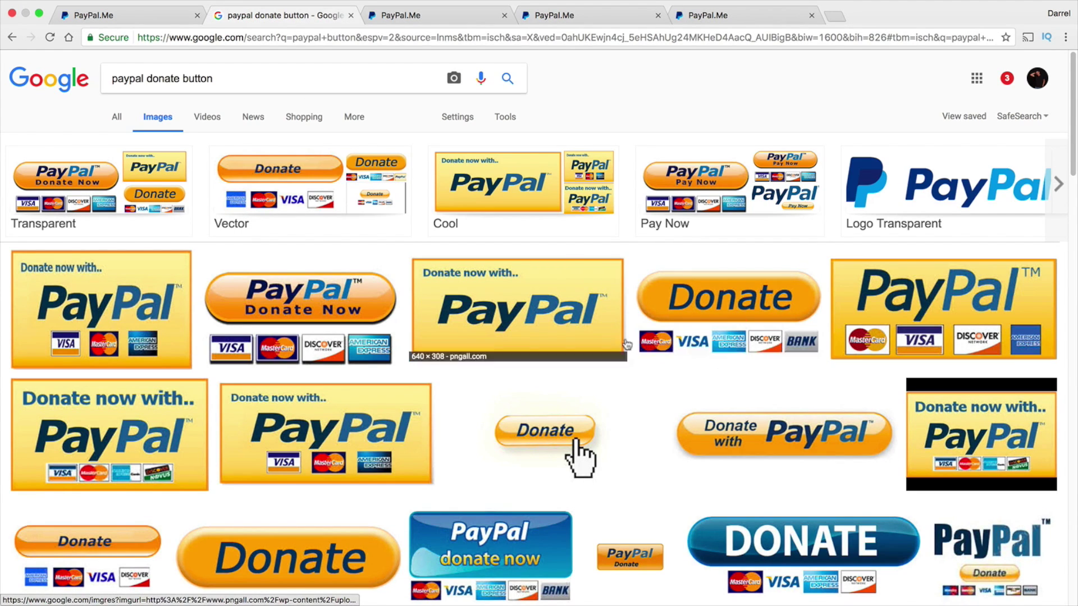
- Navigate back through the image results and PayPal.Me tab to the site homepage
left_click(13, 37)
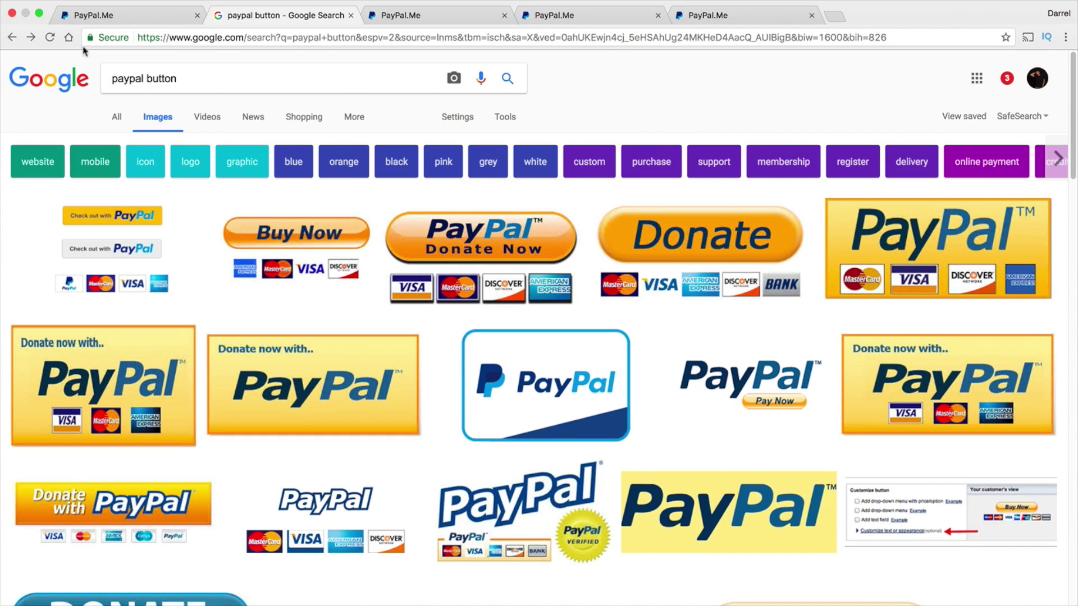
left_click(80, 17)
left_click(12, 37)
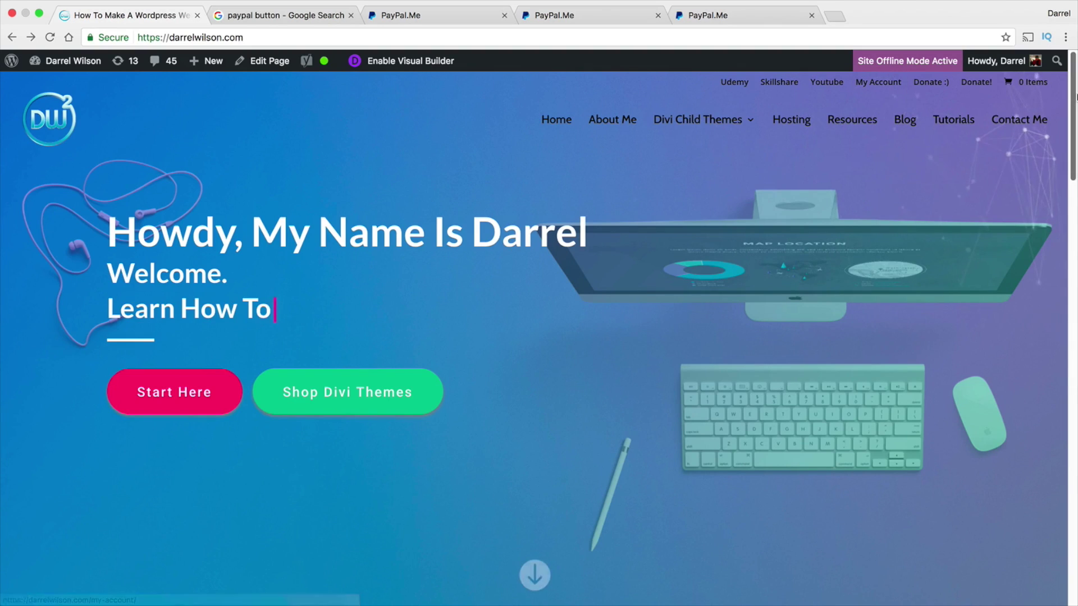
scroll(802, 412, "down", 20)
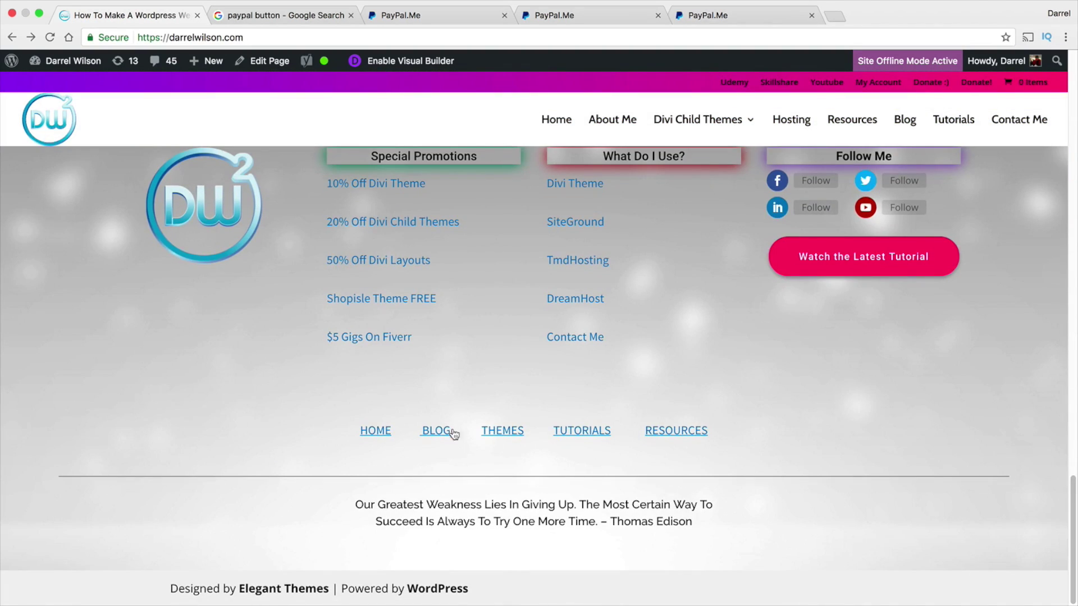
scroll(619, 436, "up", 3)
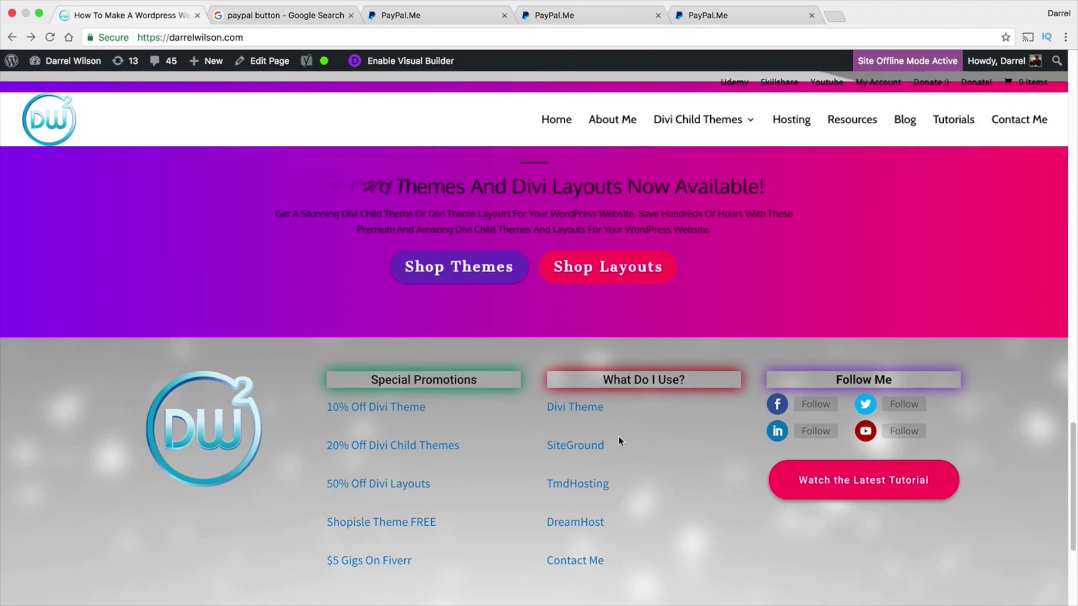
scroll(619, 437, "up", 2)
scroll(619, 436, "up", 2)
scroll(618, 437, "up", 3)
scroll(619, 437, "up", 2)
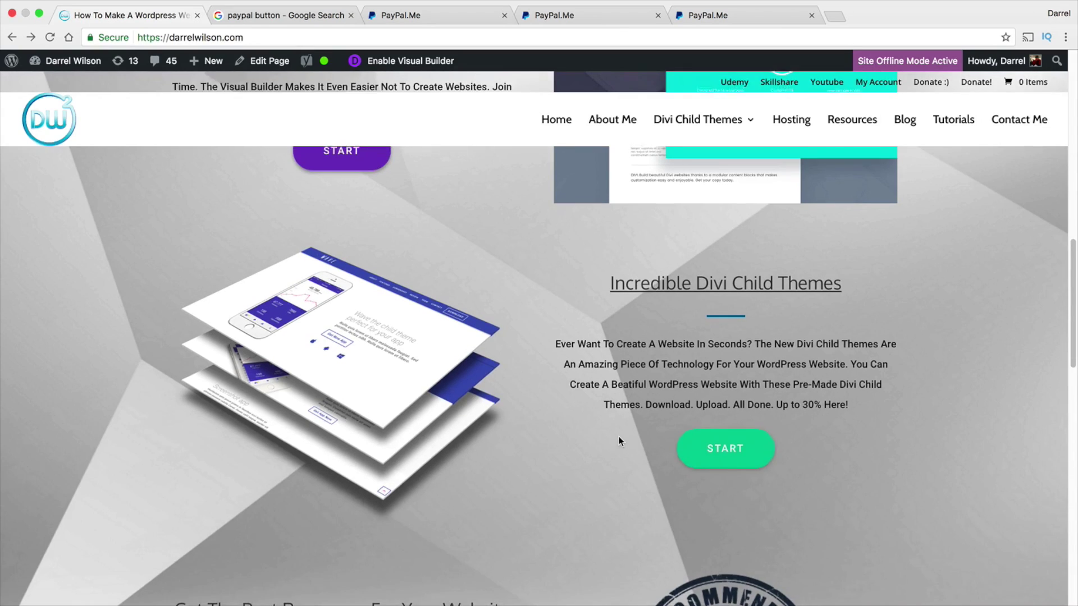
scroll(619, 437, "up", 2)
scroll(619, 437, "up", 2)
scroll(619, 437, "up", 3)
scroll(619, 436, "up", 2)
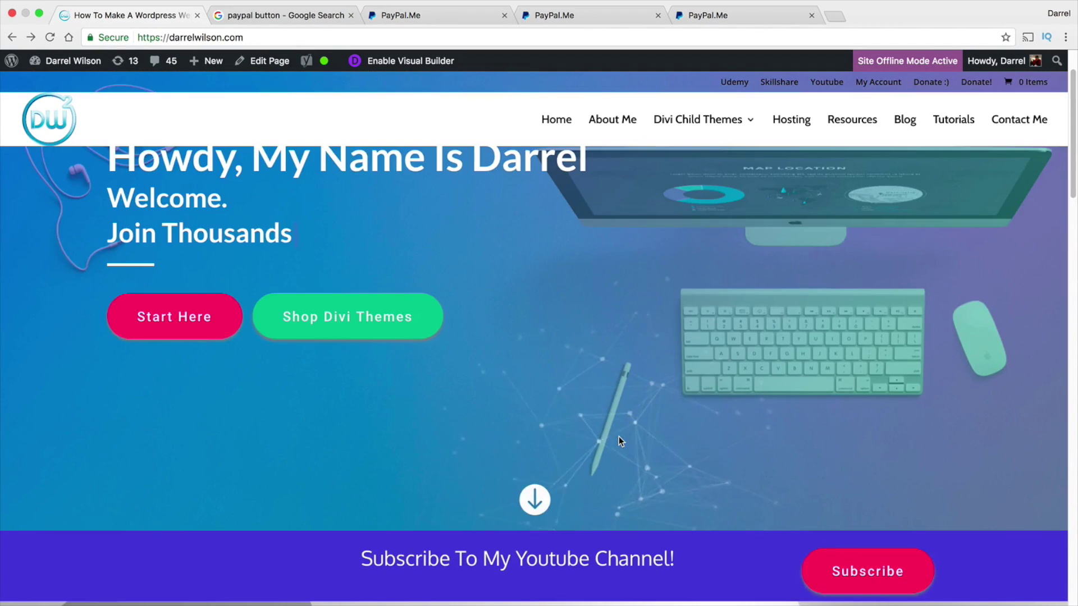
scroll(619, 437, "up", 1)
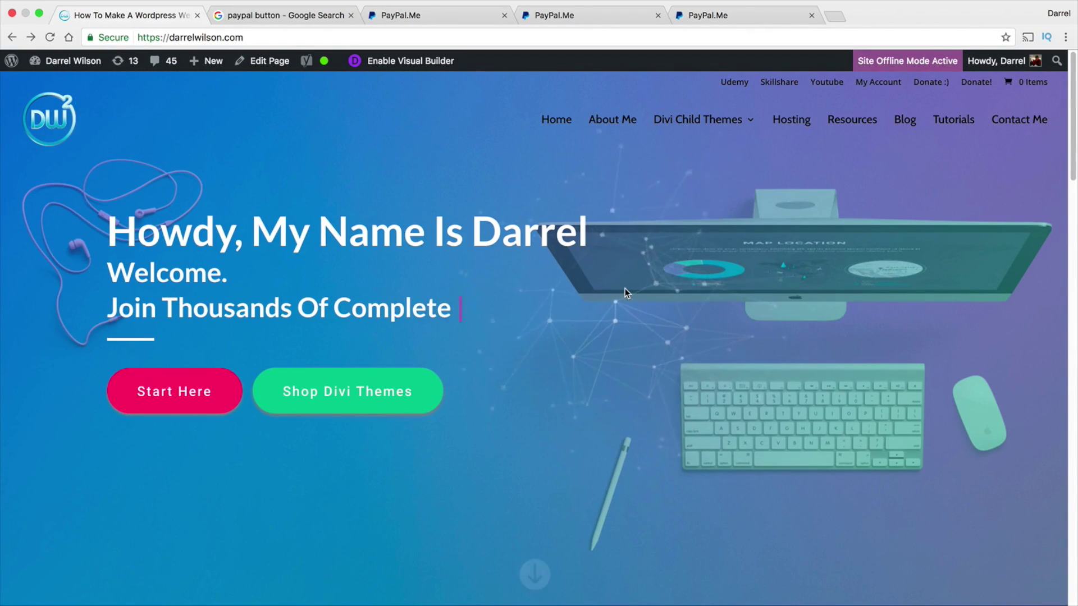